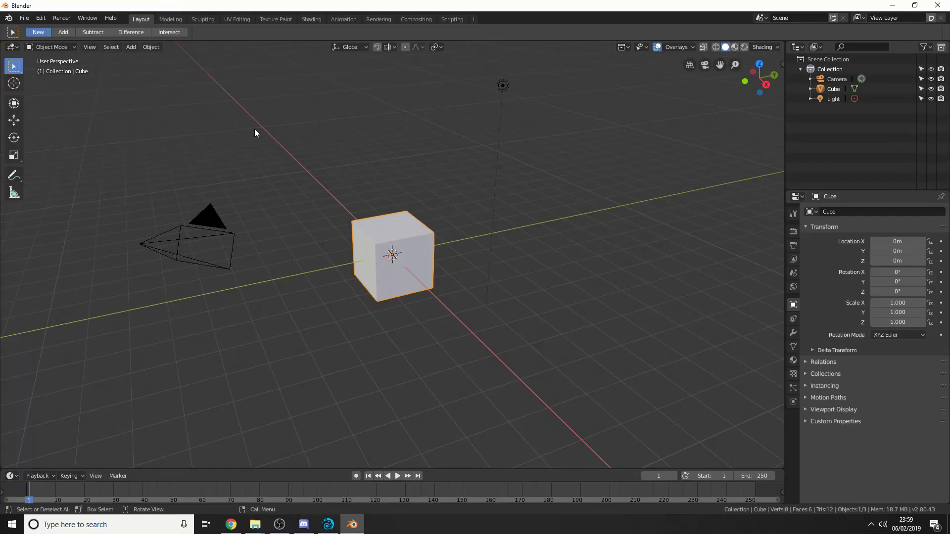
Delete the default cube, leaving only the camera and light.
key(Delete)
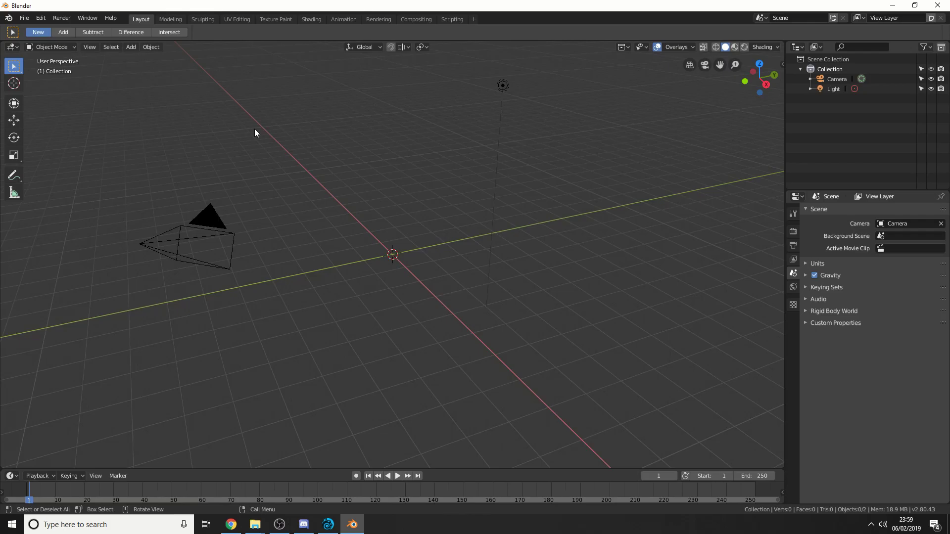
Enable the Add Mesh: A.N.T.Landscape add-on found by searching 'land', save preferences and close the window.
click(42, 17)
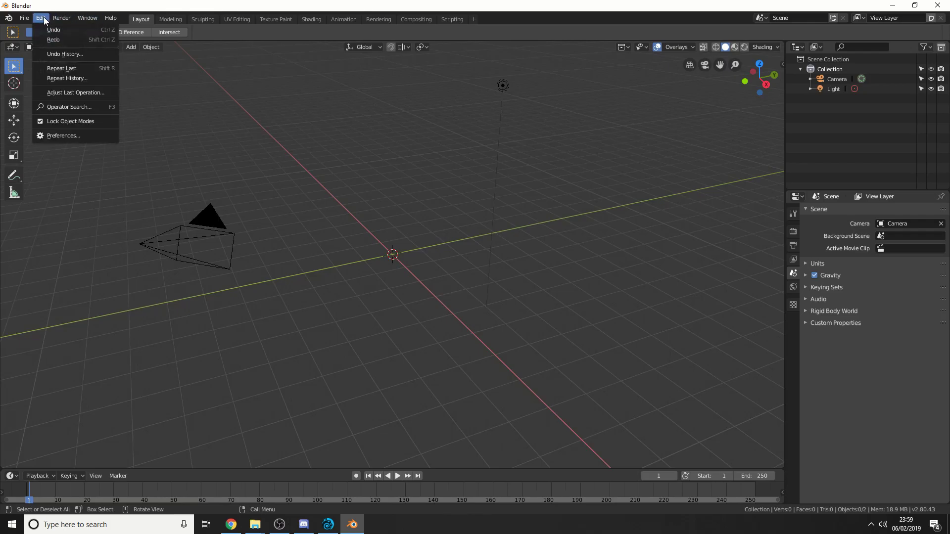
click(73, 132)
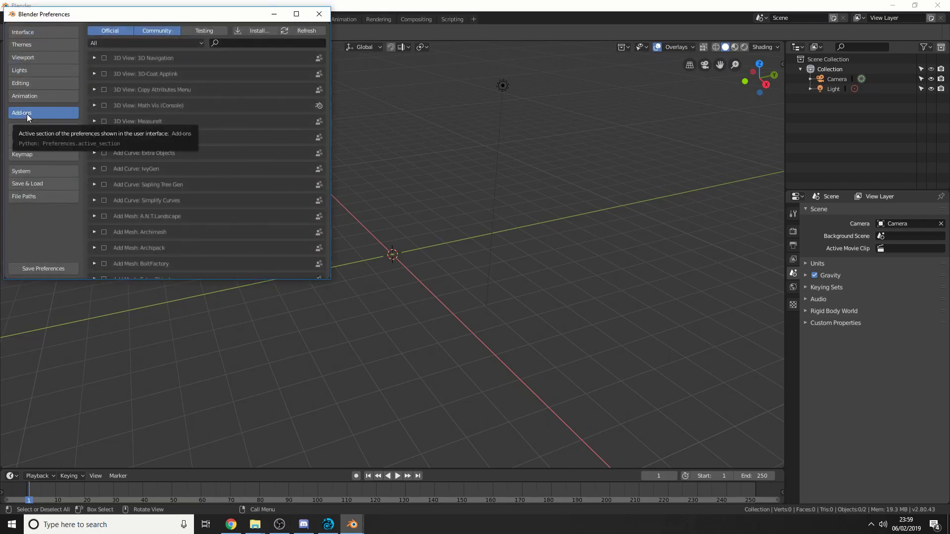
click(232, 40)
text(lan)
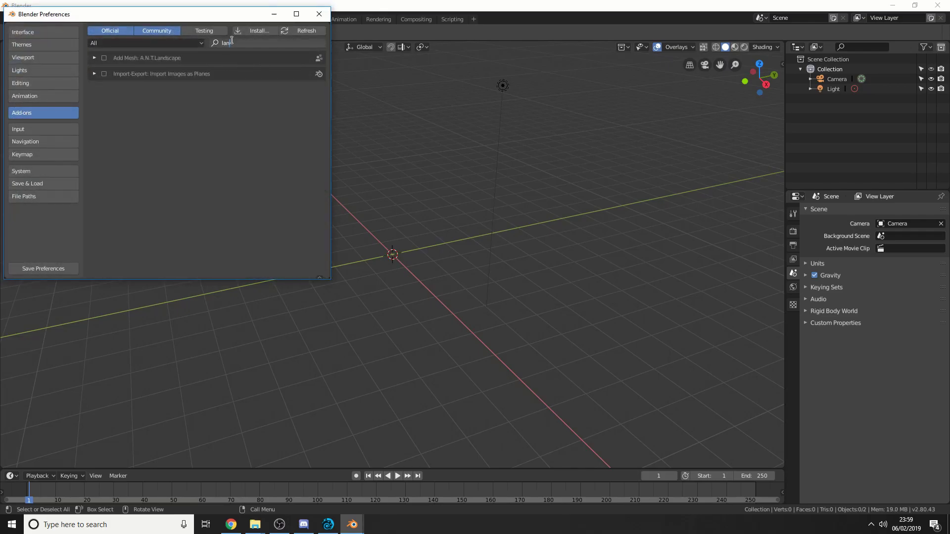
text(d)
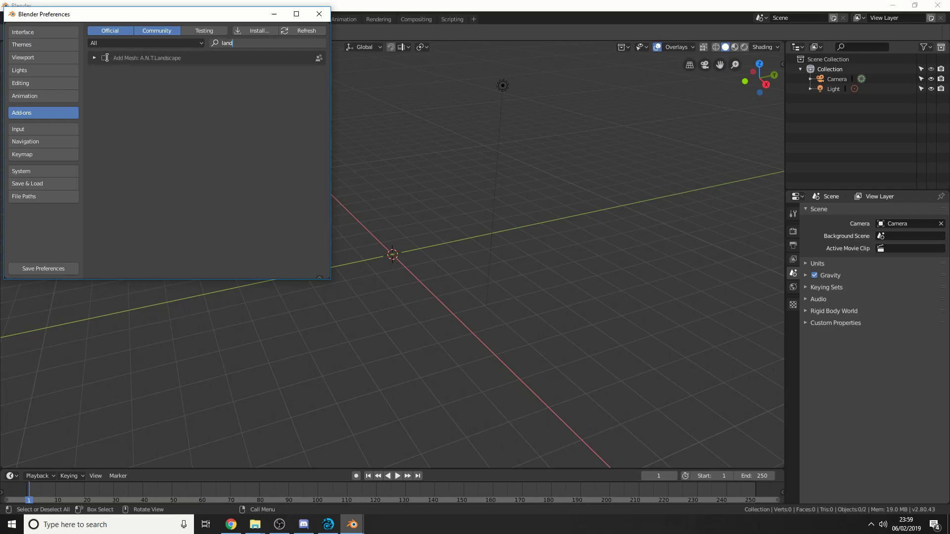
key(Return)
click(105, 58)
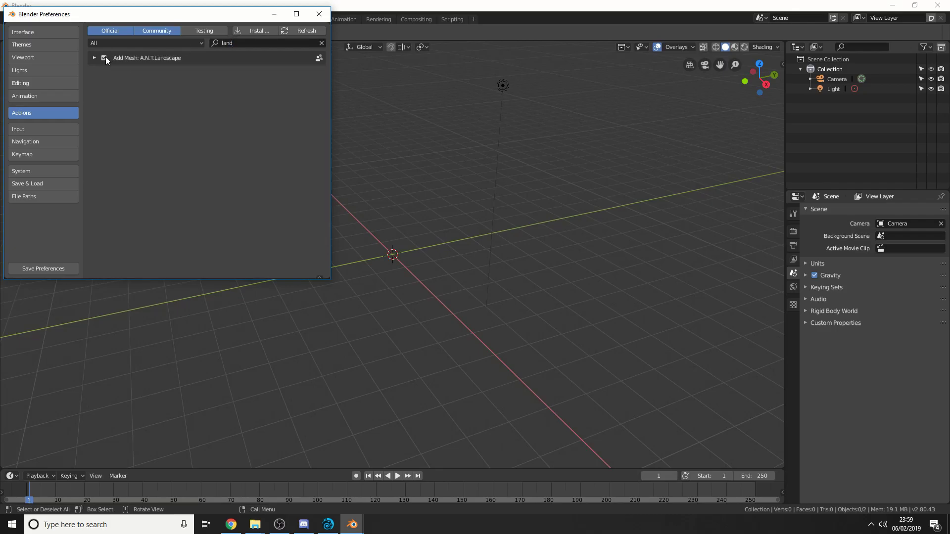
click(54, 270)
click(320, 14)
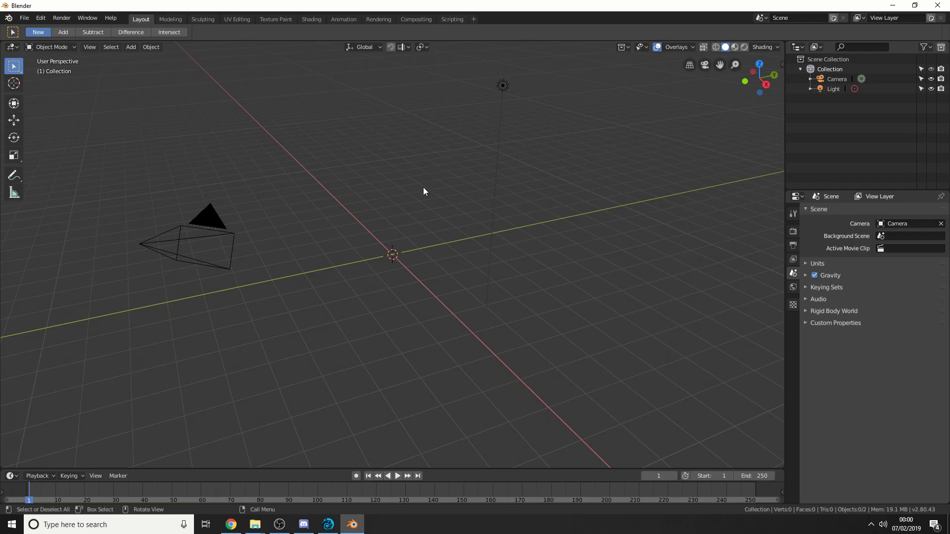
Add a Landscape mesh at the origin via Shift+A > Mesh > Landscape.
key(shift+a)
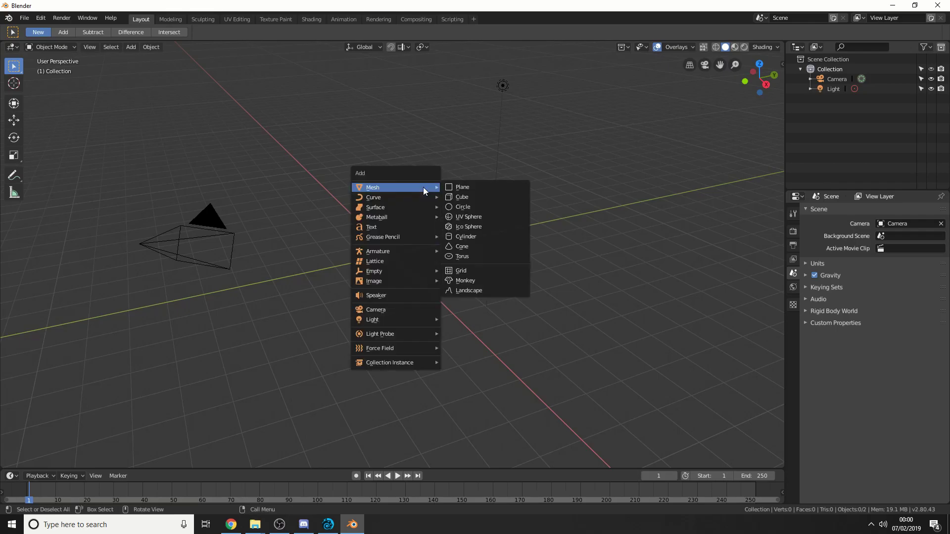
click(487, 291)
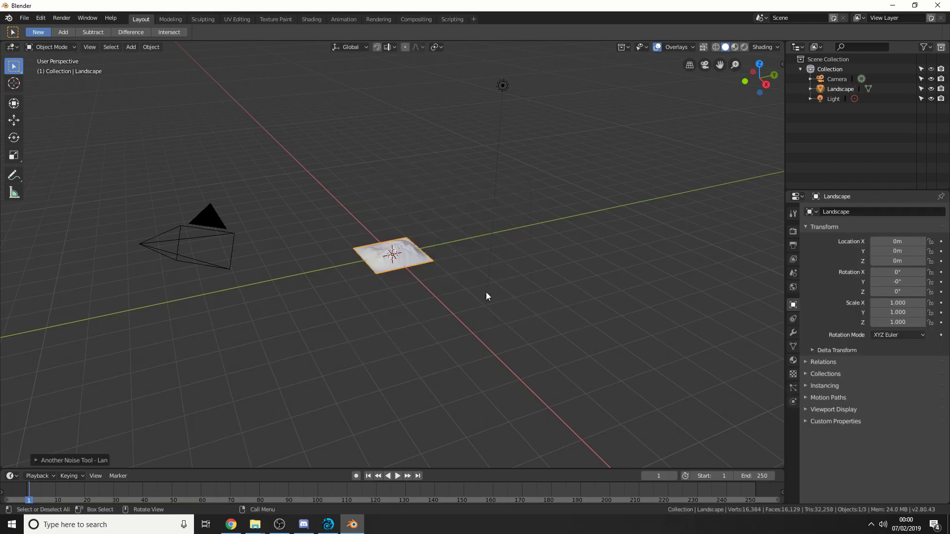
scroll(469, 293, up, 2)
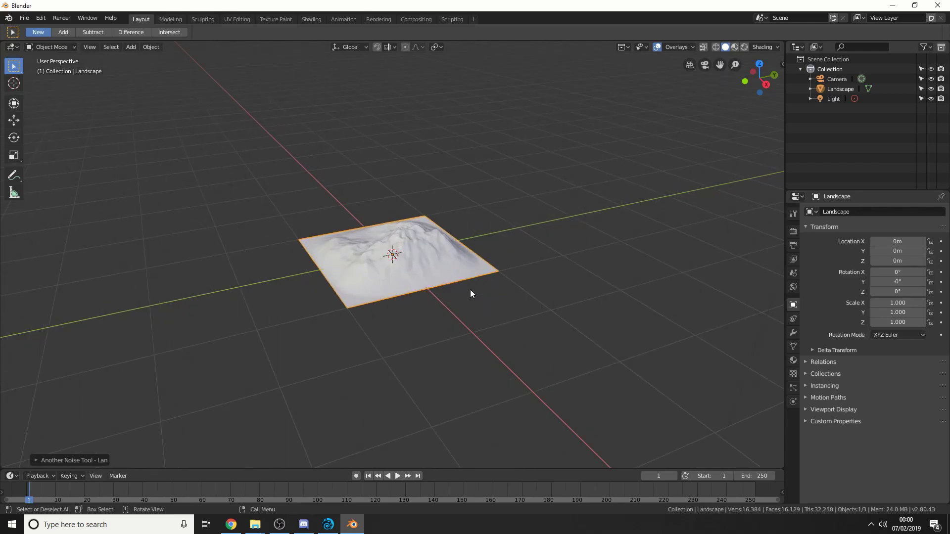
Load the Mountain 2 operator preset from the Another Noise Tool panel, reshaping the terrain into a peak.
click(59, 460)
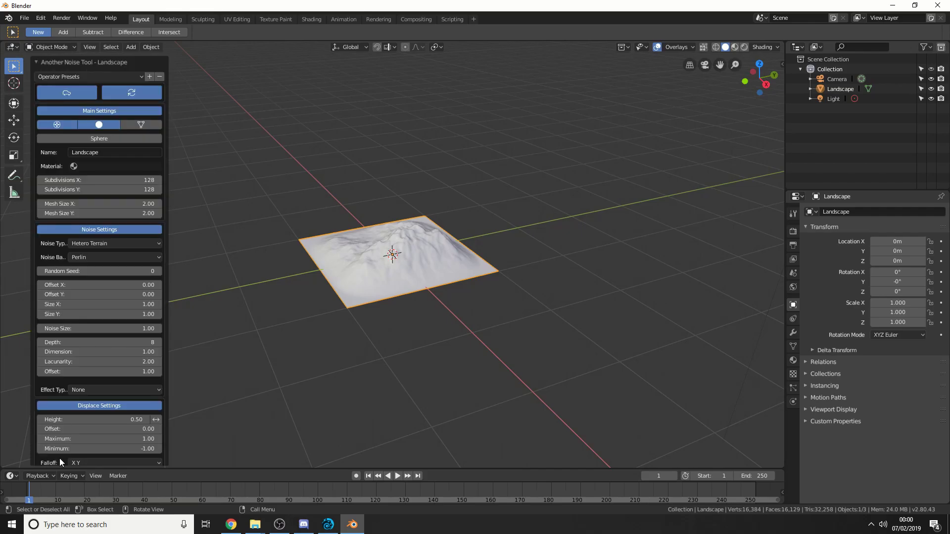
click(119, 74)
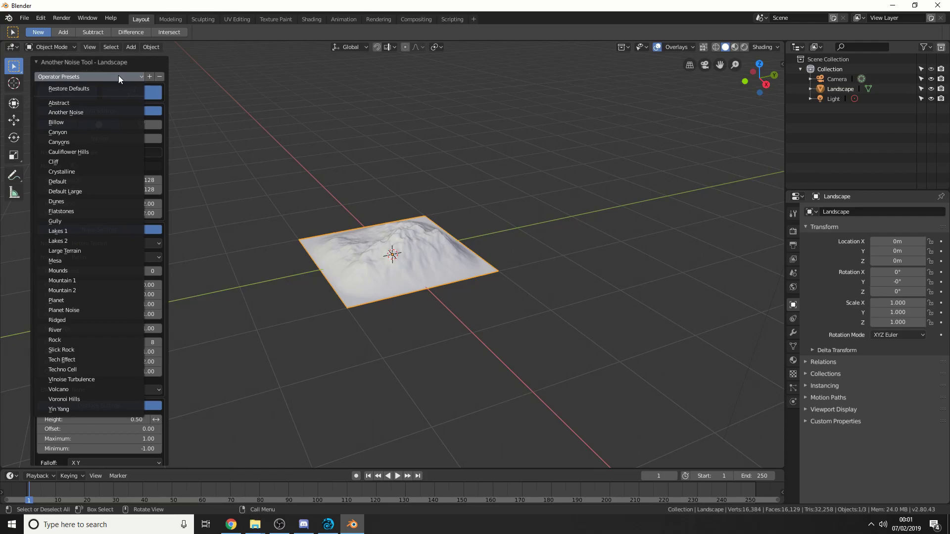
click(96, 288)
mouse_move(395, 230)
middle_down()
mouse_move(567, 220)
mouse_move(435, 243)
middle_up()
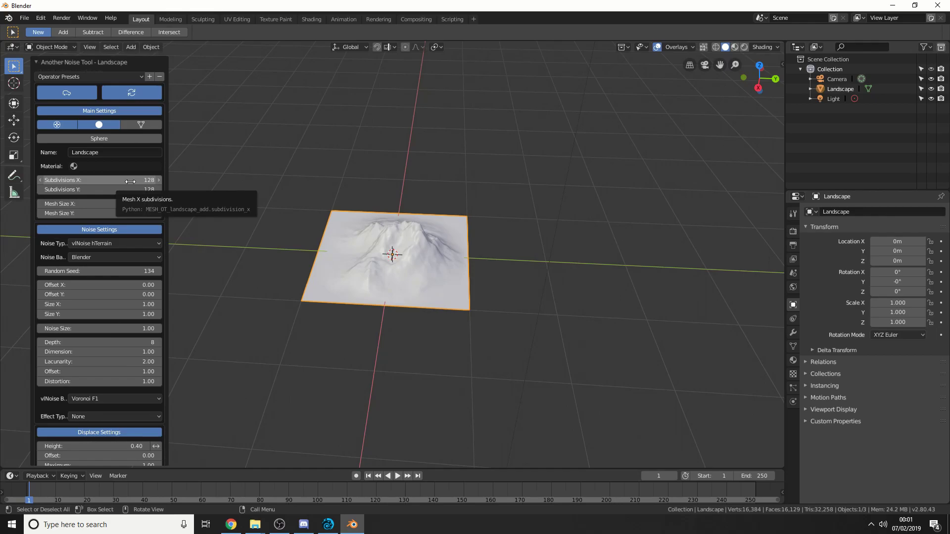
Set Subdivisions X and Subdivisions Y to 256 each for a denser terrain mesh.
click(128, 181)
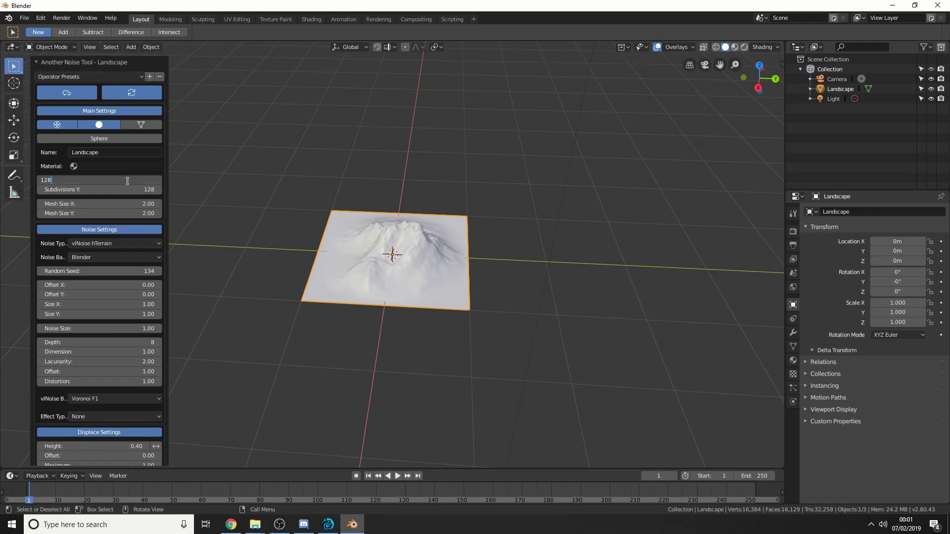
text(256)
key(Return)
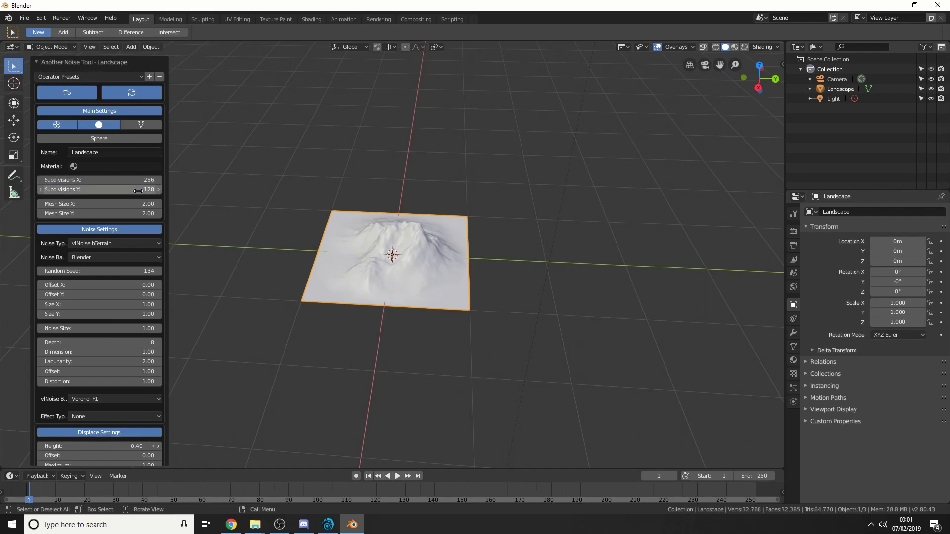
click(138, 190)
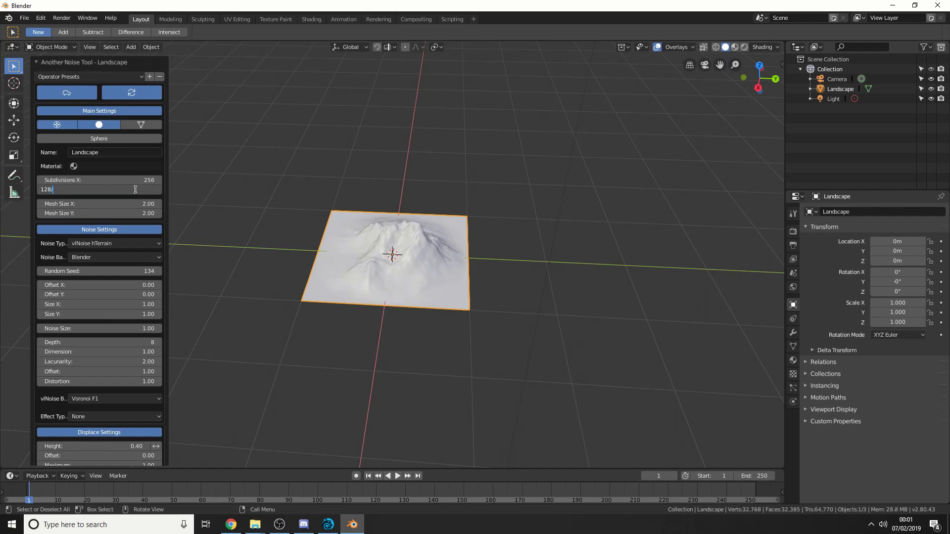
text(2)
key(Return)
click(136, 190)
text(256)
key(Return)
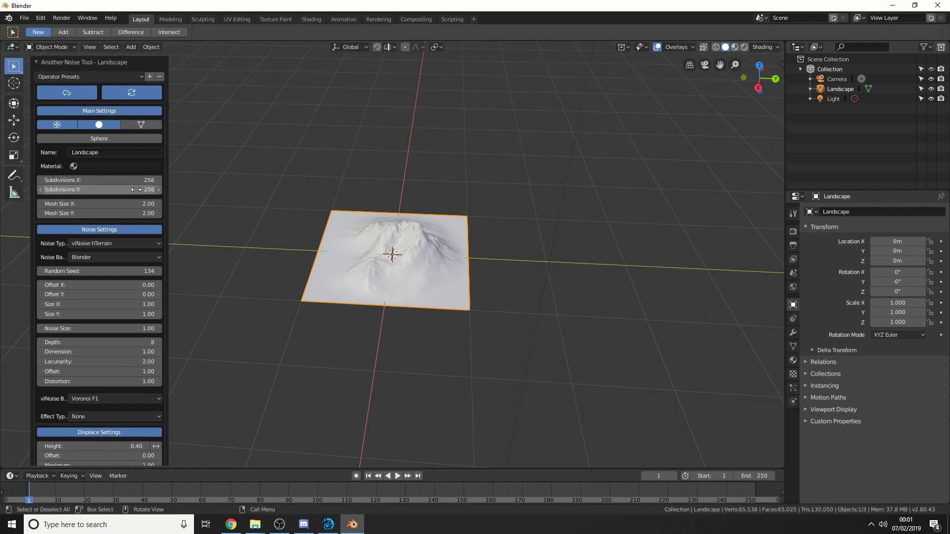
Switch the noise type to Ridged MFractal and enlarge the viewport to reveal the Falloff fields.
click(118, 243)
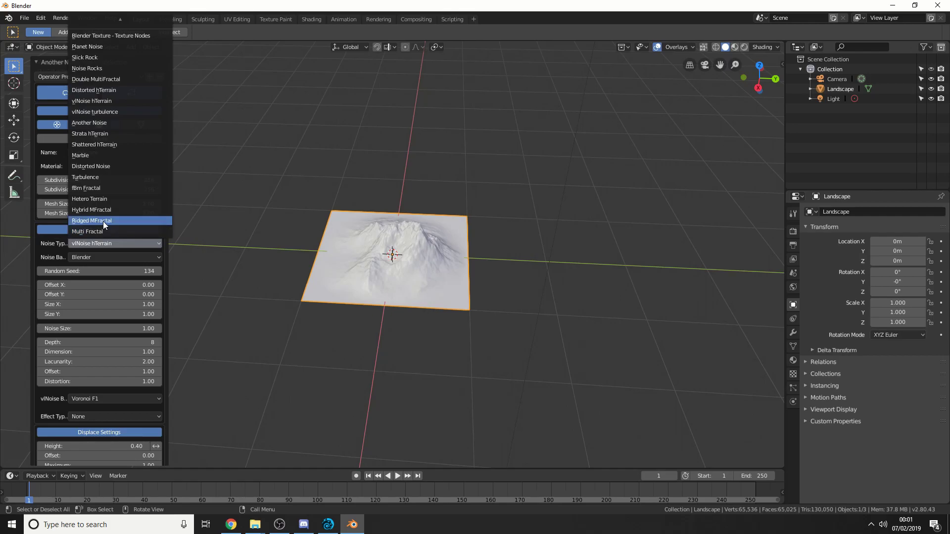
click(103, 221)
mouse_move(484, 276)
middle_down()
mouse_move(399, 285)
mouse_move(418, 288)
middle_up()
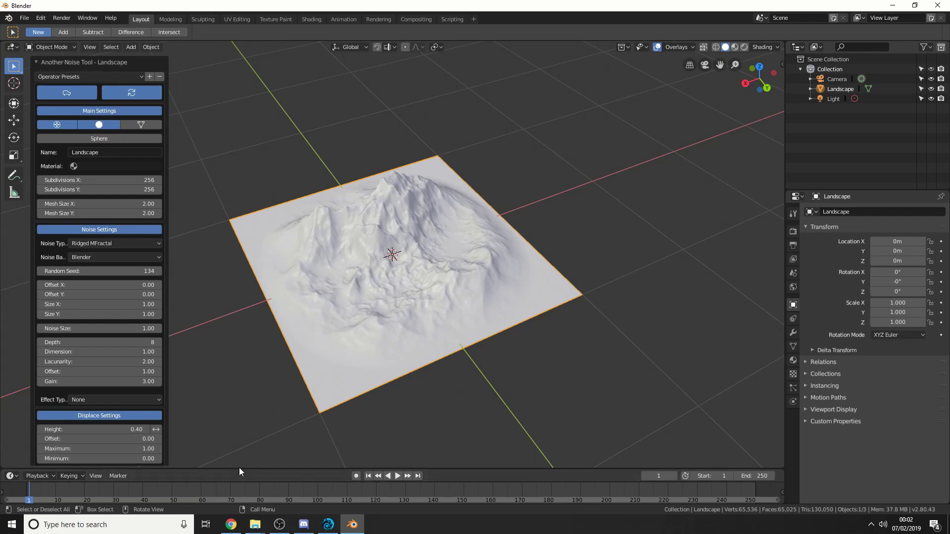
drag(239, 468, 194, 492)
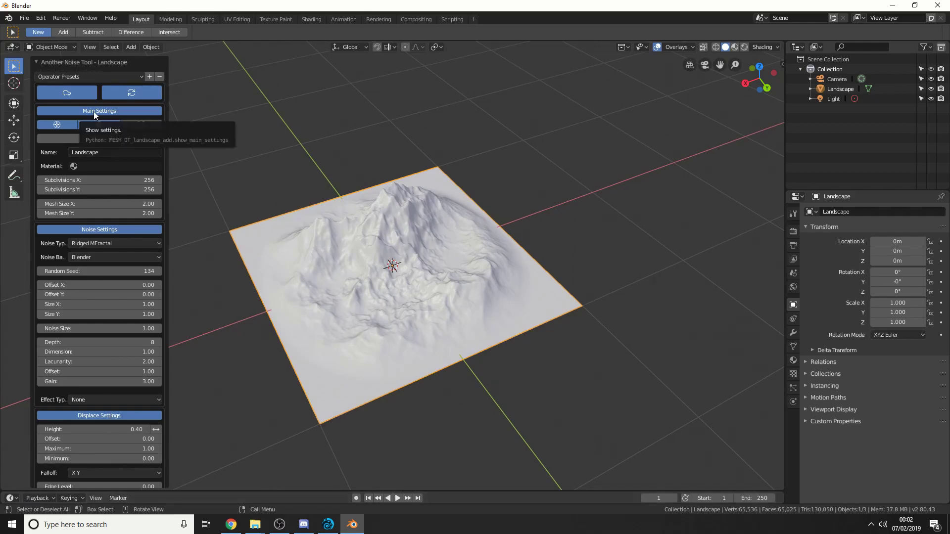
Collapse Main Settings and raise the Displace height to 0.52 with a -2.94 minimum for taller peaks.
click(94, 113)
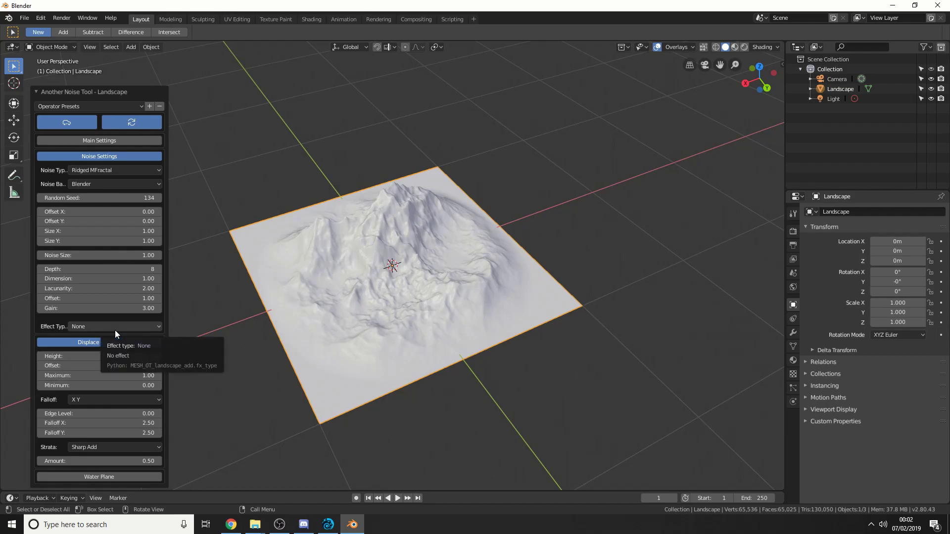
middle_drag(445, 290, 457, 266)
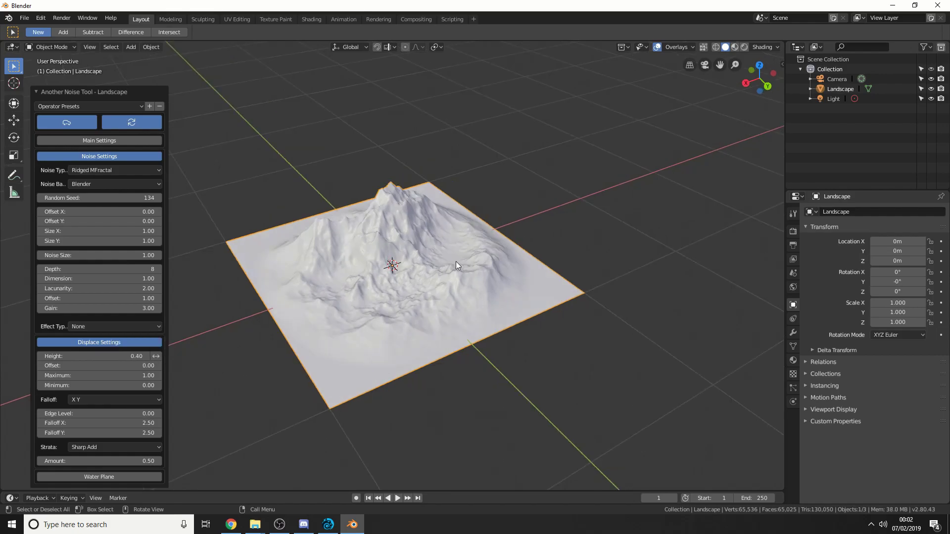
scroll(456, 267, up, 2)
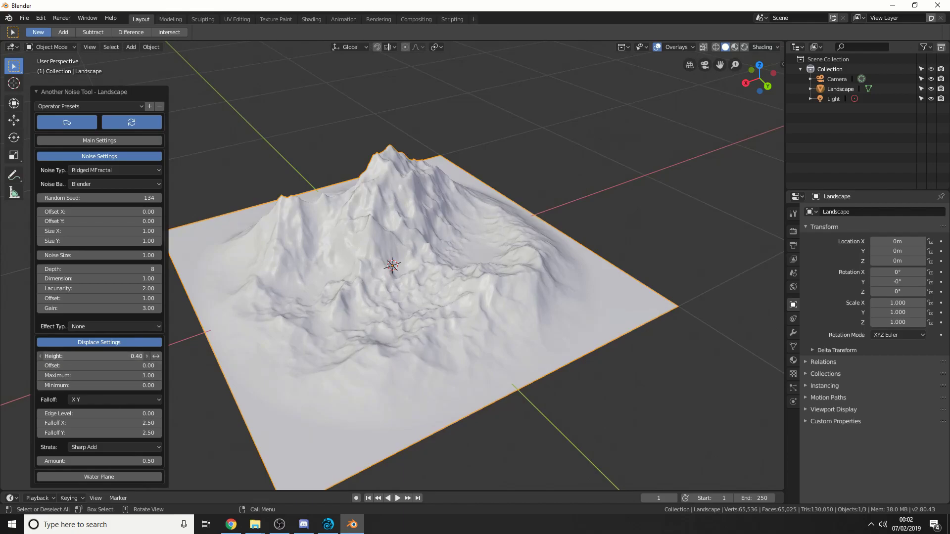
drag(157, 357, 155, 356)
middle_drag(223, 195, 250, 328)
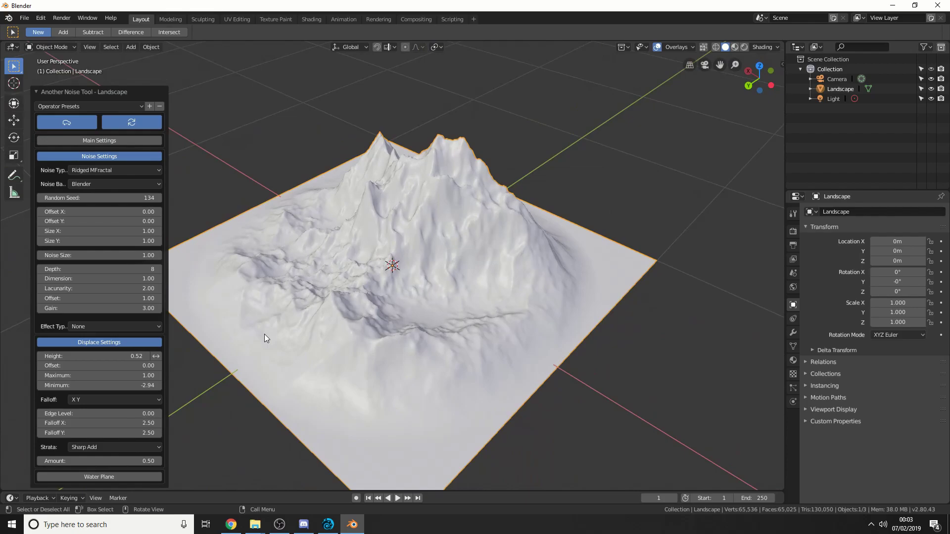
Add a water plane around the terrain and lower Falloff X to narrow the island.
click(106, 479)
mouse_move(330, 340)
middle_down()
mouse_move(530, 308)
mouse_move(317, 394)
middle_up()
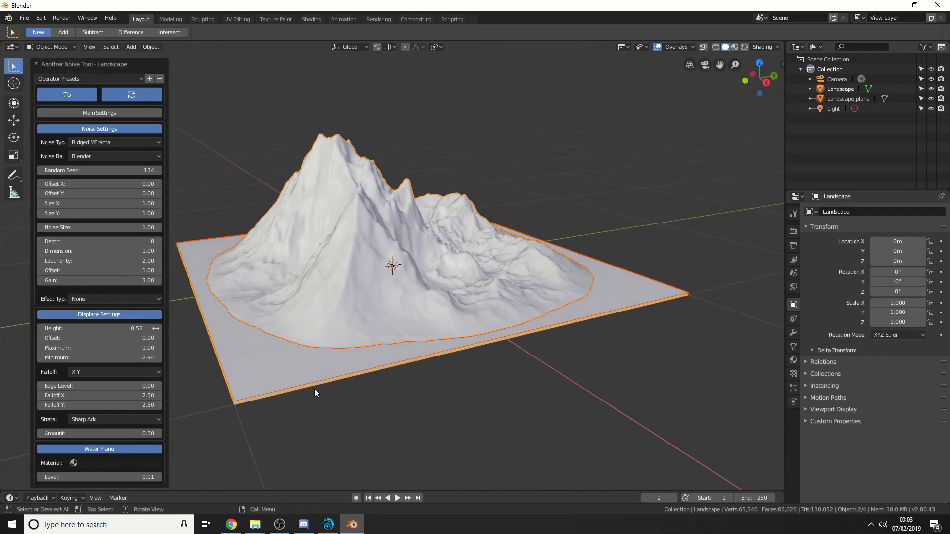
middle_drag(419, 298, 321, 357)
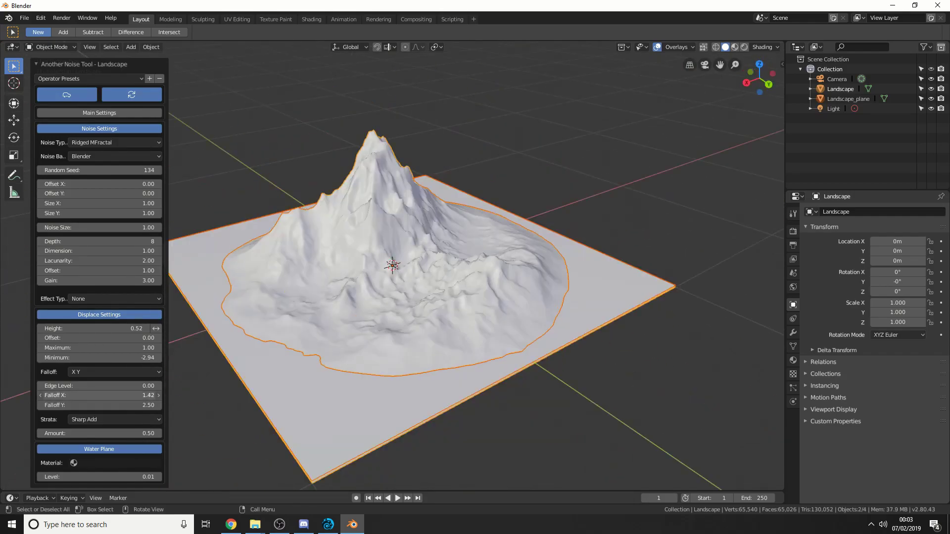
drag(156, 328, 123, 395)
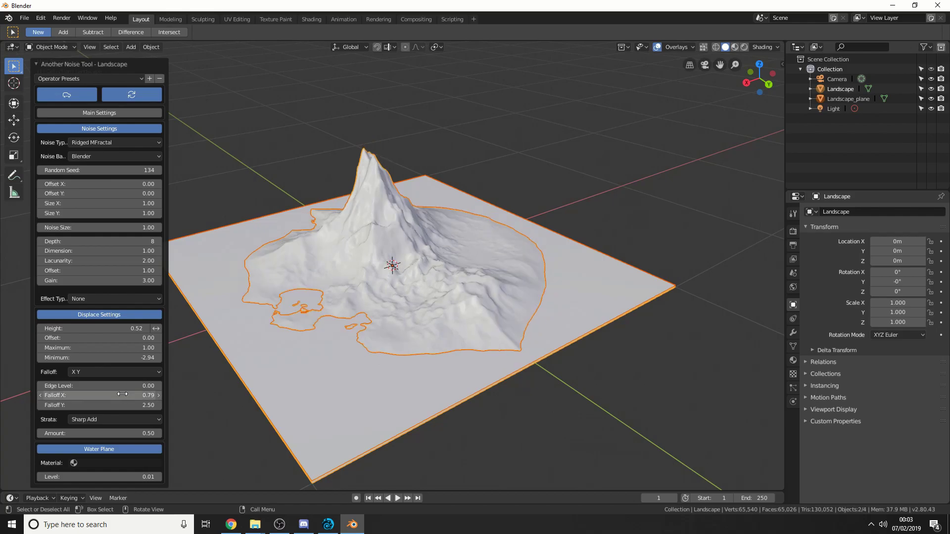
click(290, 302)
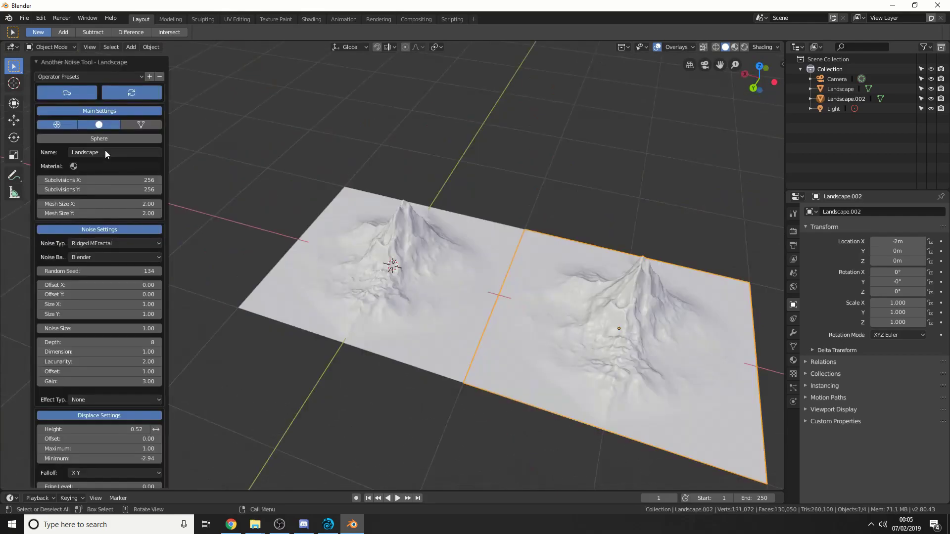
Confirm the landscape name, then save the current settings as an operator preset named 'preset'.
click(106, 153)
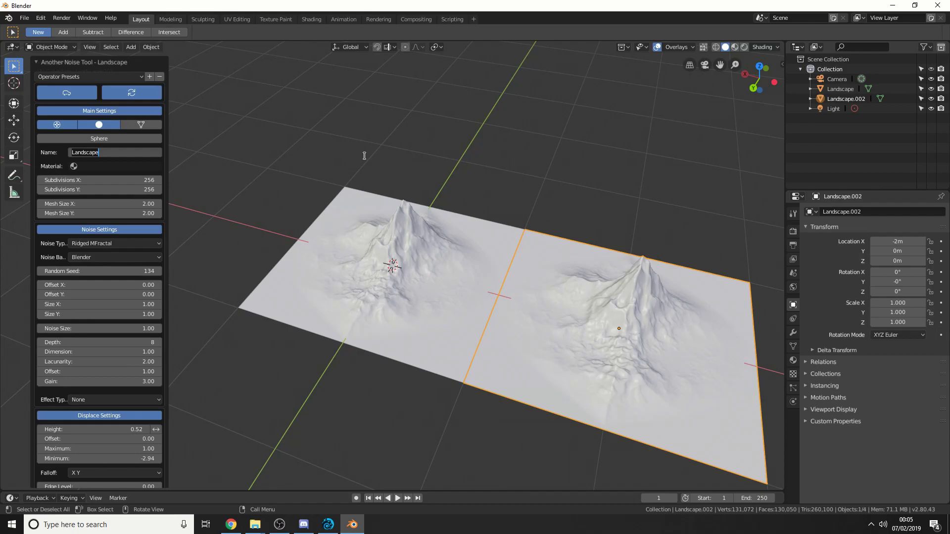
key(Return)
click(150, 77)
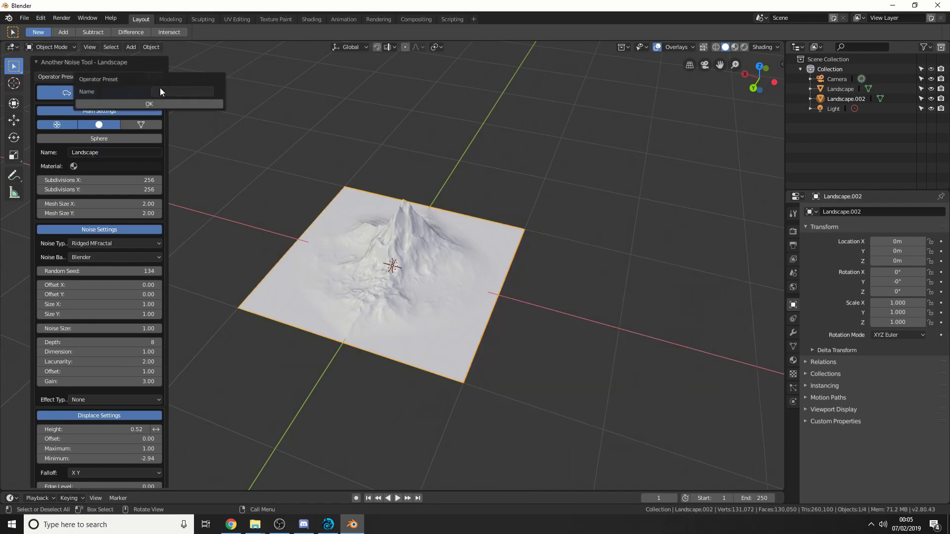
text(preset)
key(Return)
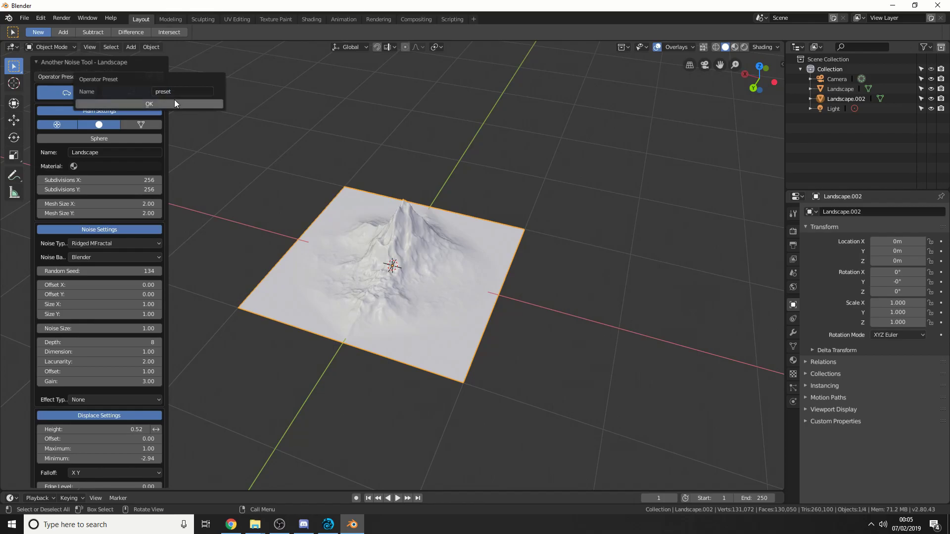
click(149, 104)
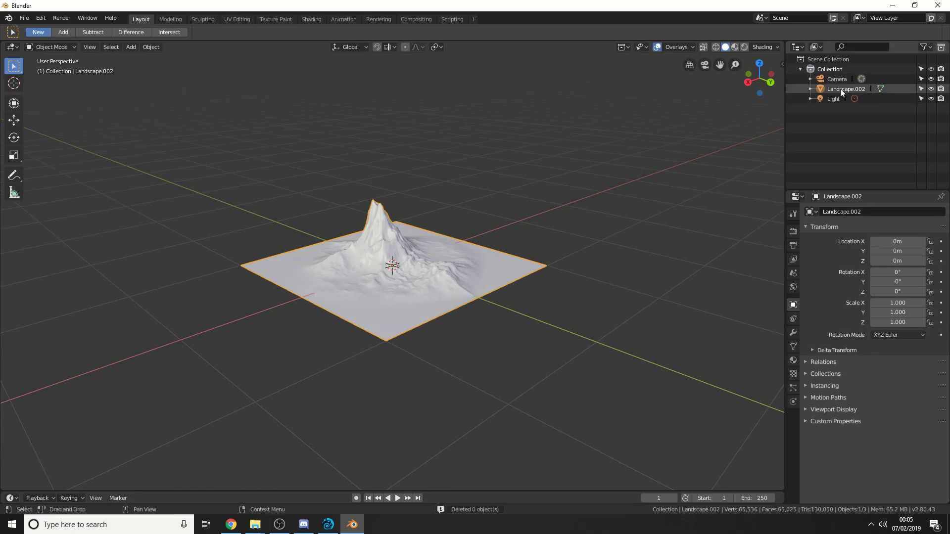
Delete Landscape.002 from the Outliner and add a fresh Landscape mesh.
click(842, 89)
right_click(843, 90)
click(843, 90)
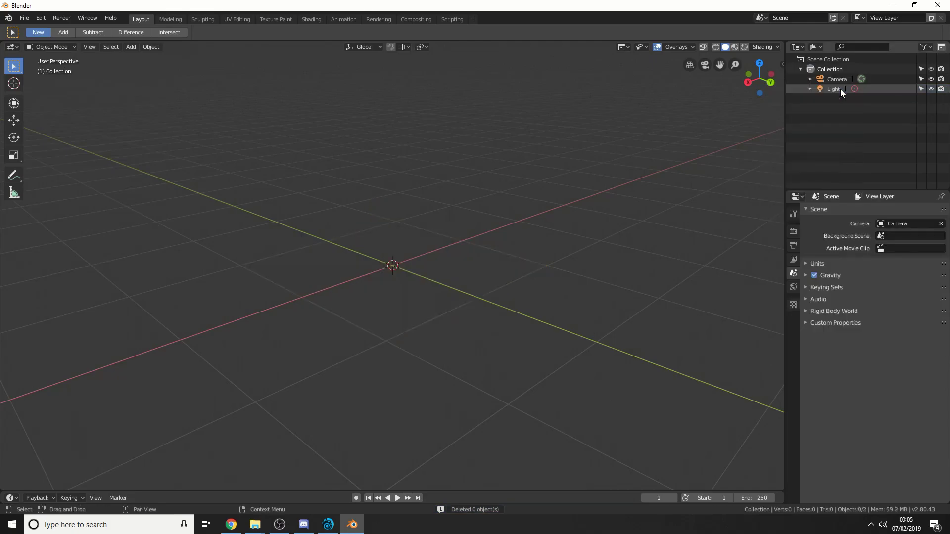
key(shift+a)
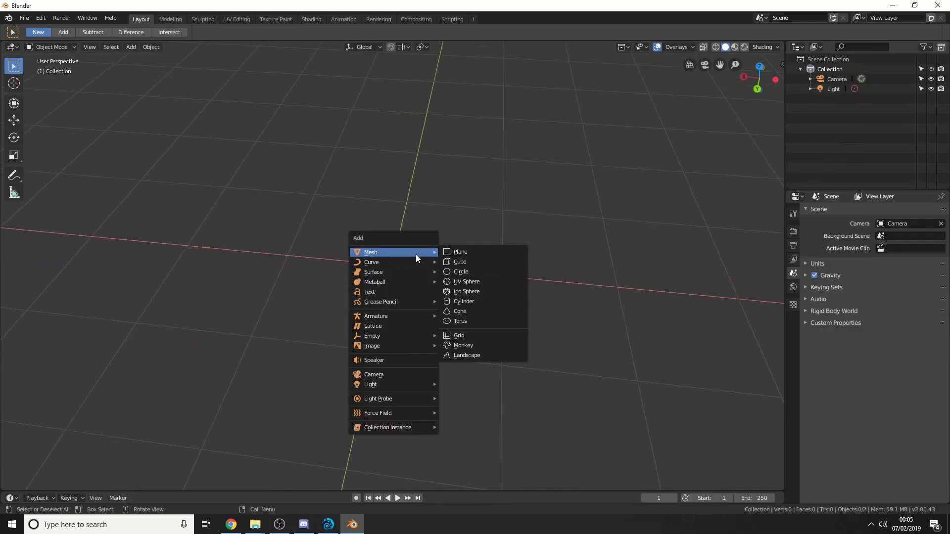
click(475, 355)
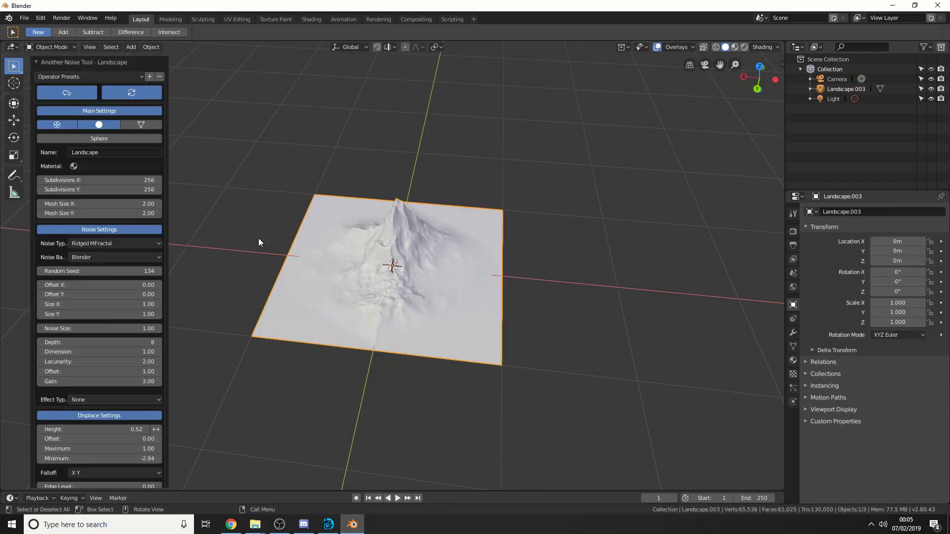
Apply the saved 'preset' to the new landscape, recreating the ridged 256-subdivision mountain.
click(85, 77)
click(65, 121)
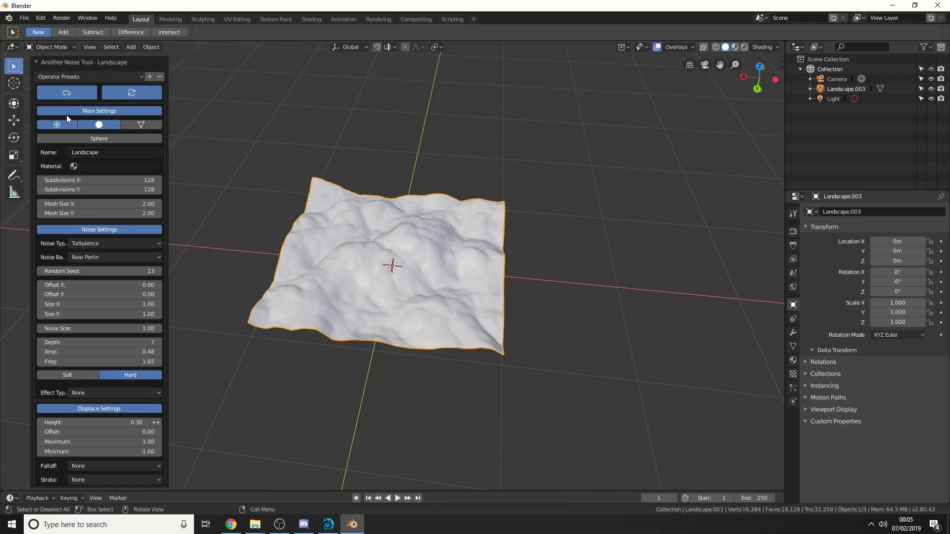
click(67, 77)
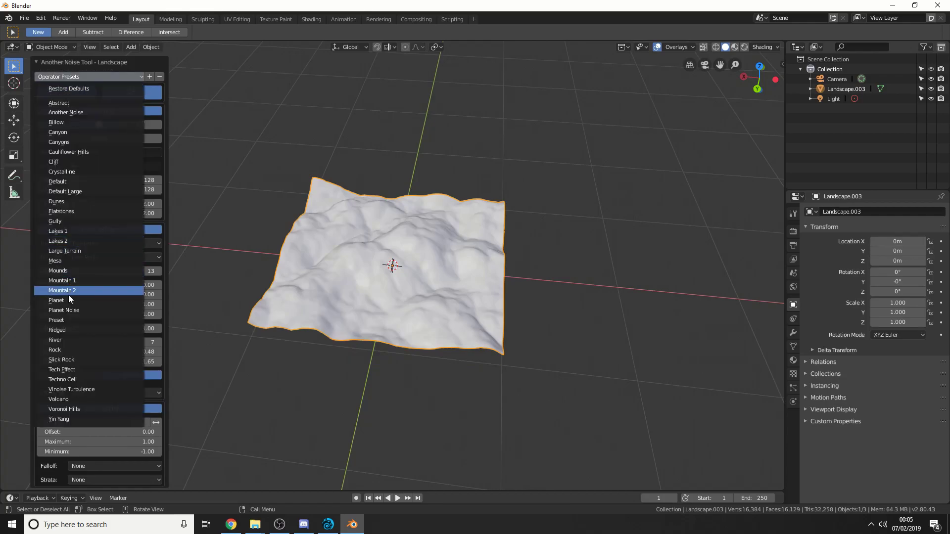
click(63, 322)
middle_drag(416, 297, 501, 256)
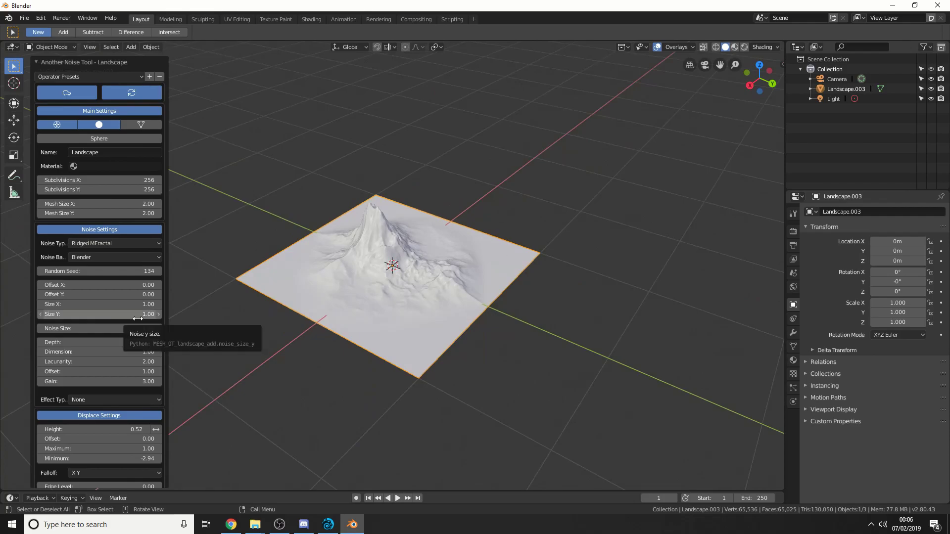